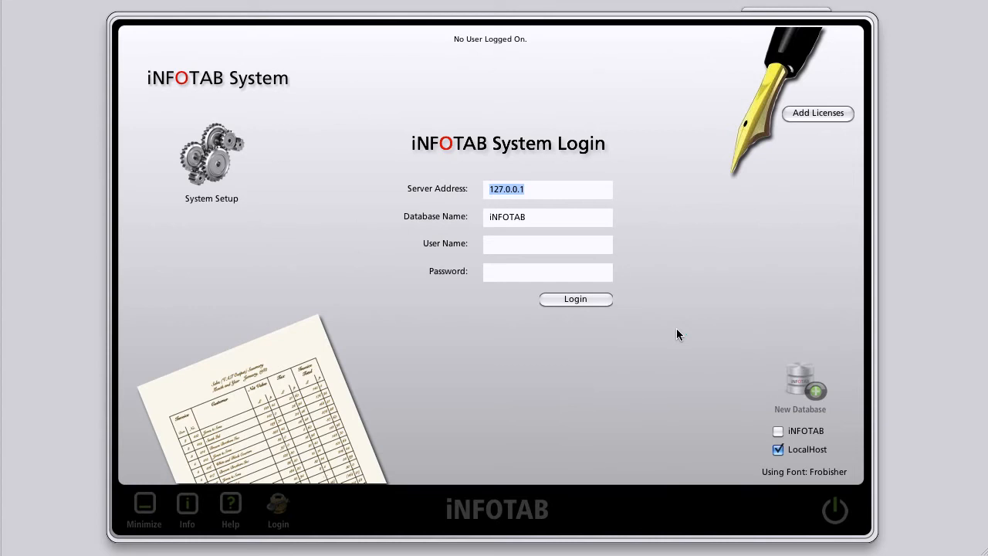
Step: Switch the connection to the remote iNFOTAB server and back to the local server
left_click(778, 432)
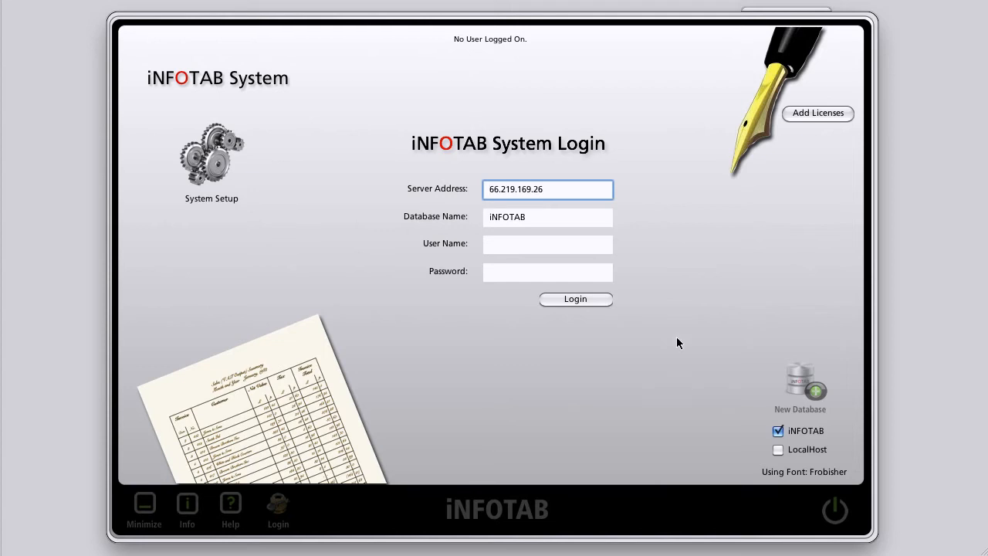
left_click(777, 450)
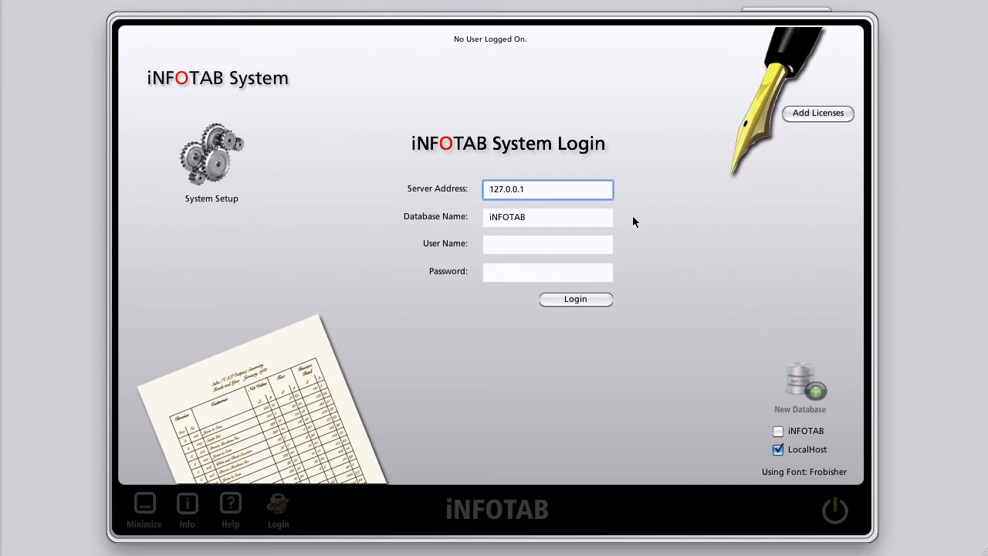
left_click(800, 376)
Step: Log on to the INFOTAB database at 127.0.0.1 as root with the account password
left_click(547, 244)
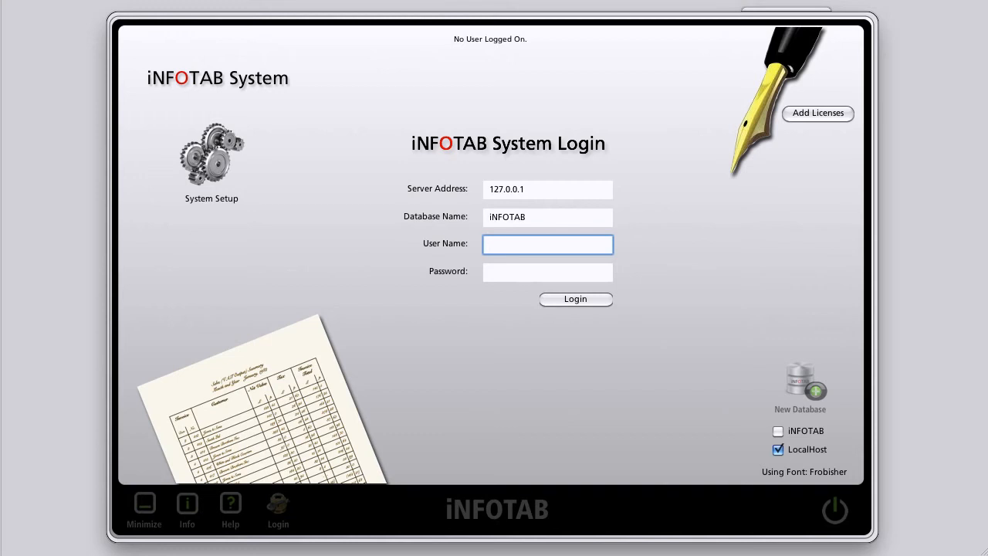
type("root")
key("Tab")
type("*********")
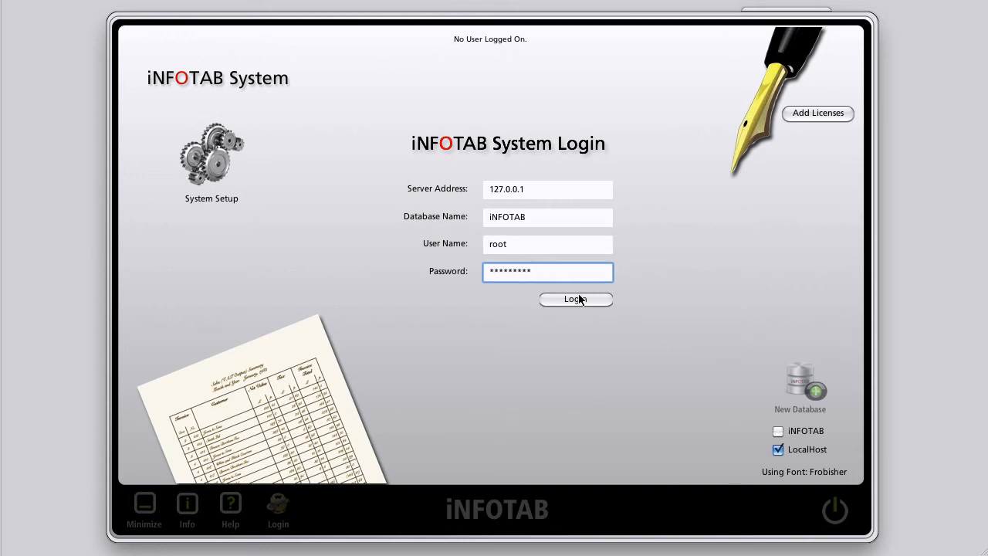
left_click(578, 300)
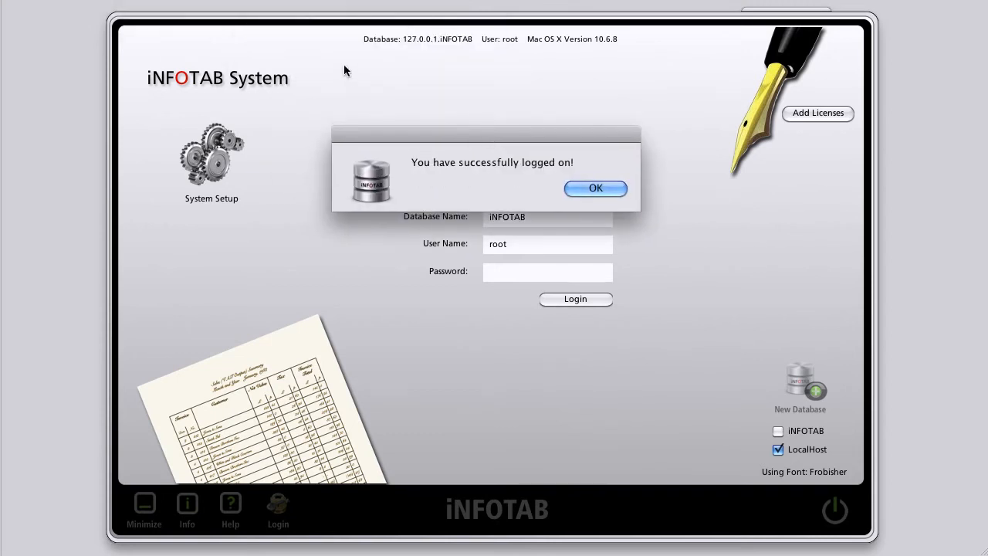
left_click(595, 189)
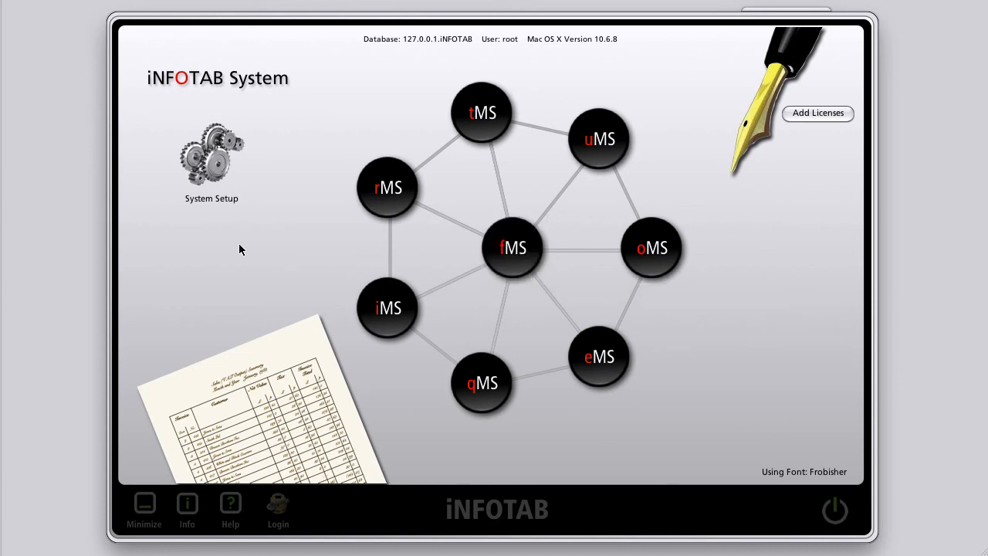
Step: Open the System Set-Up panel from the System Setup gears menu
left_click(210, 164)
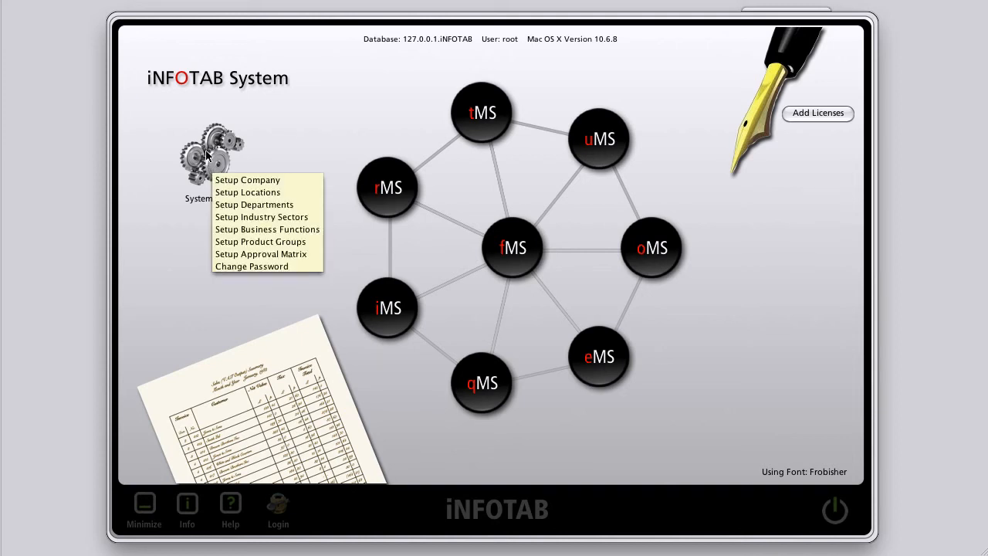
left_click(207, 155)
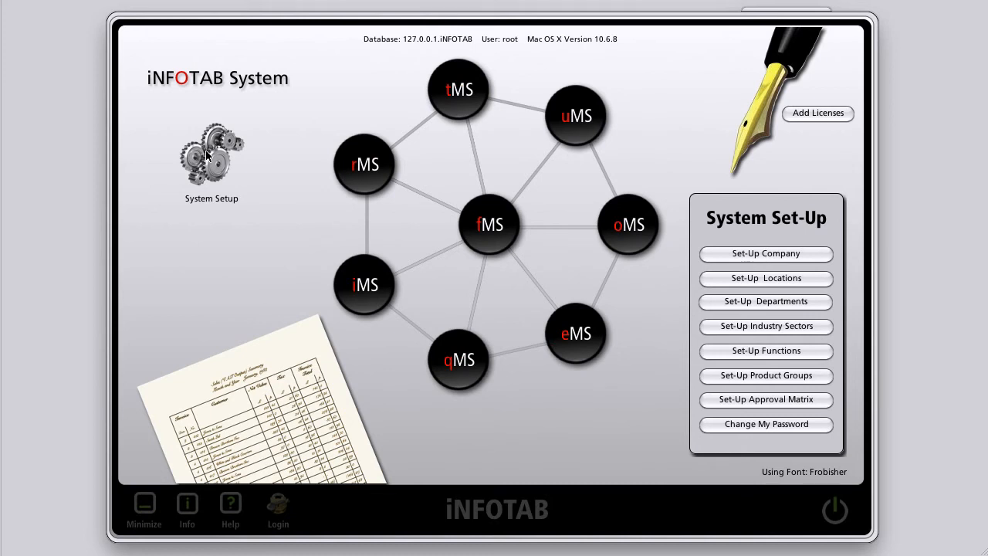
Step: Review Oil-Power Limited's company name, address, telephone, fax and e-mail without changing them
left_click(766, 255)
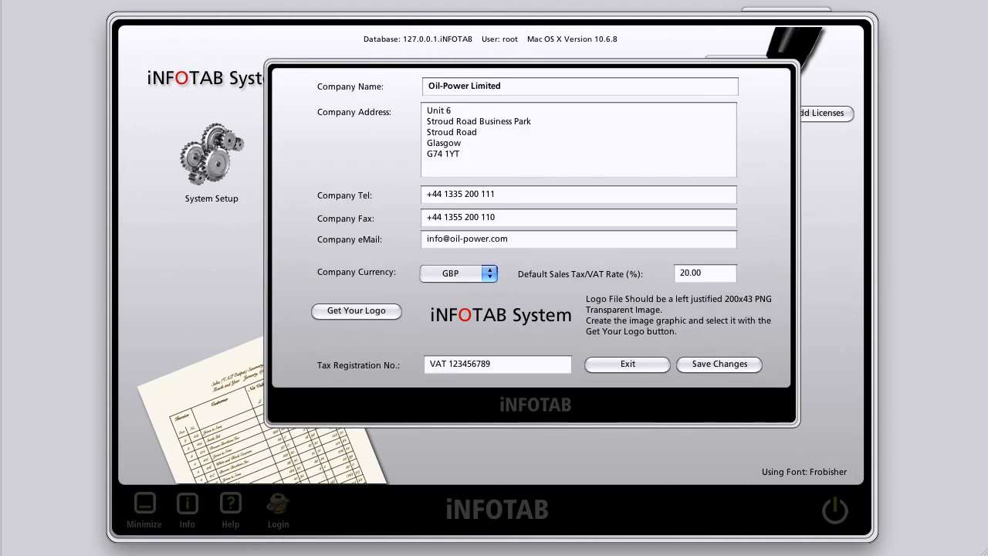
left_click_drag(429, 87, 501, 87)
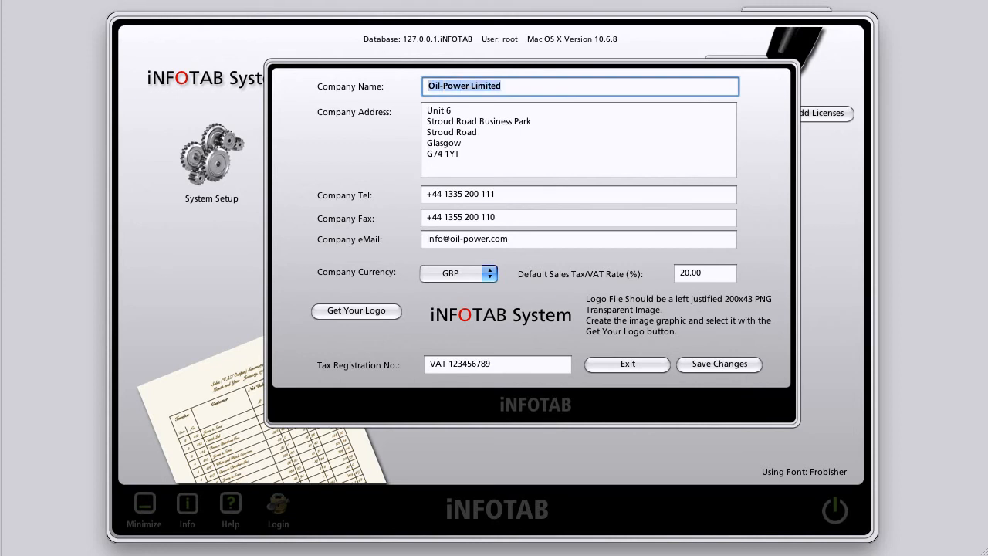
left_click_drag(427, 110, 460, 153)
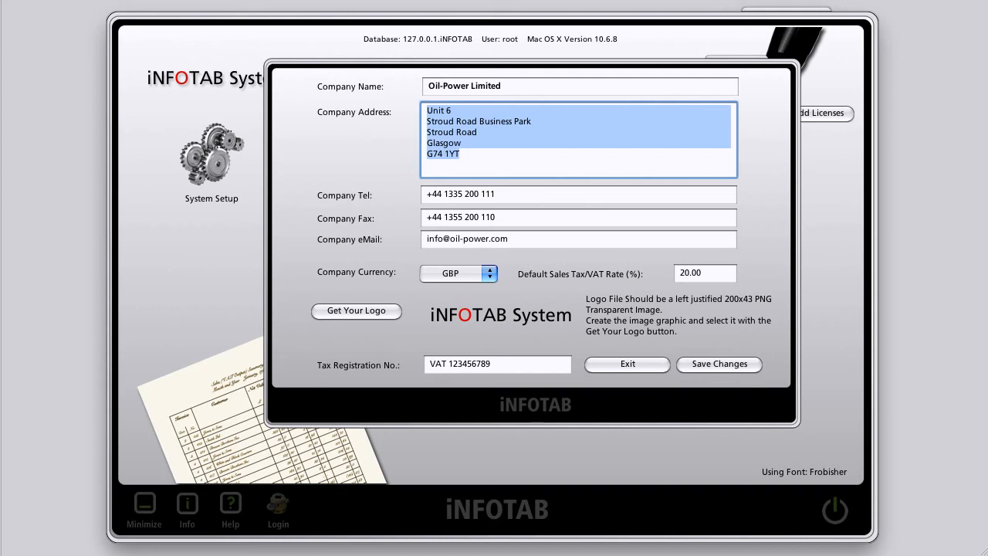
left_click(460, 156)
left_click(431, 194)
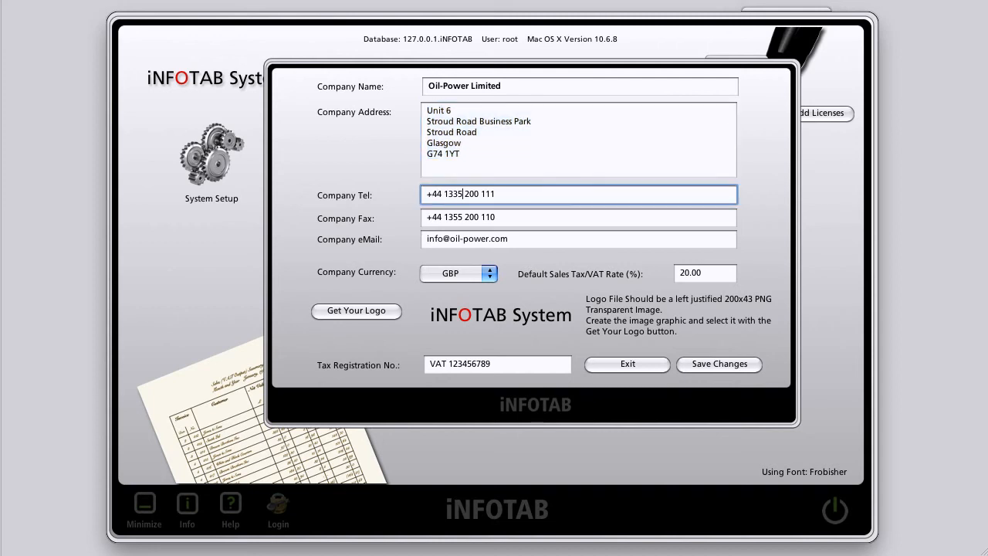
left_click(427, 217)
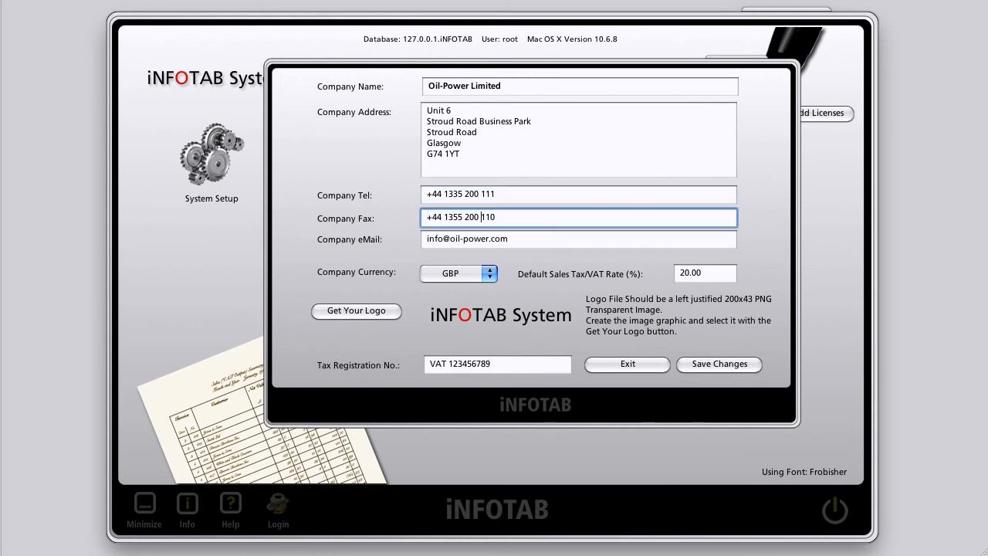
left_click(428, 238)
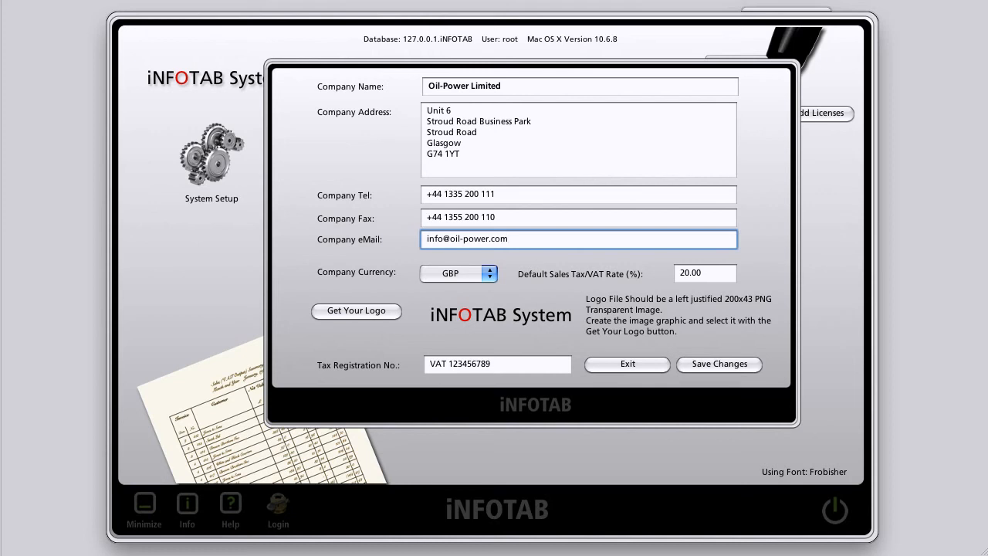
left_click(480, 272)
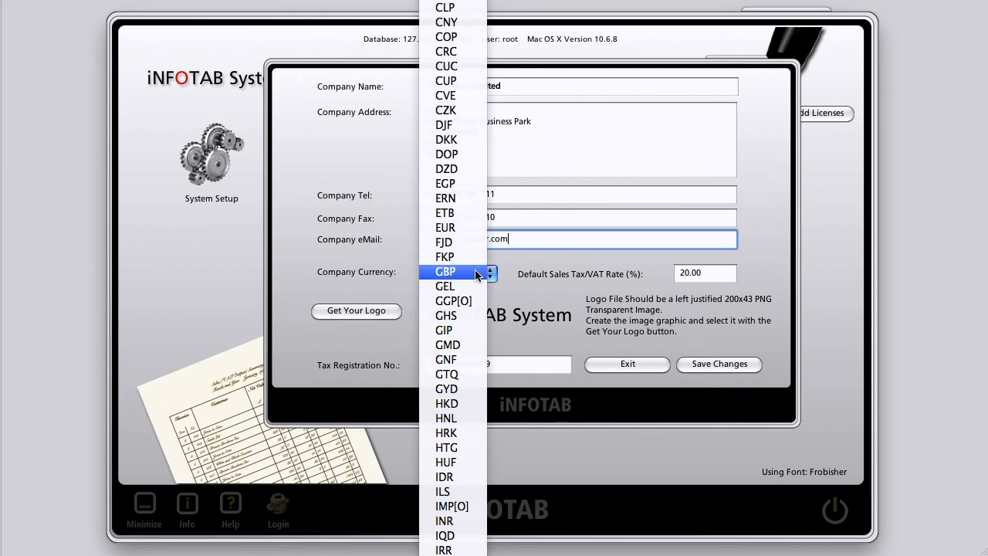
left_click(477, 273)
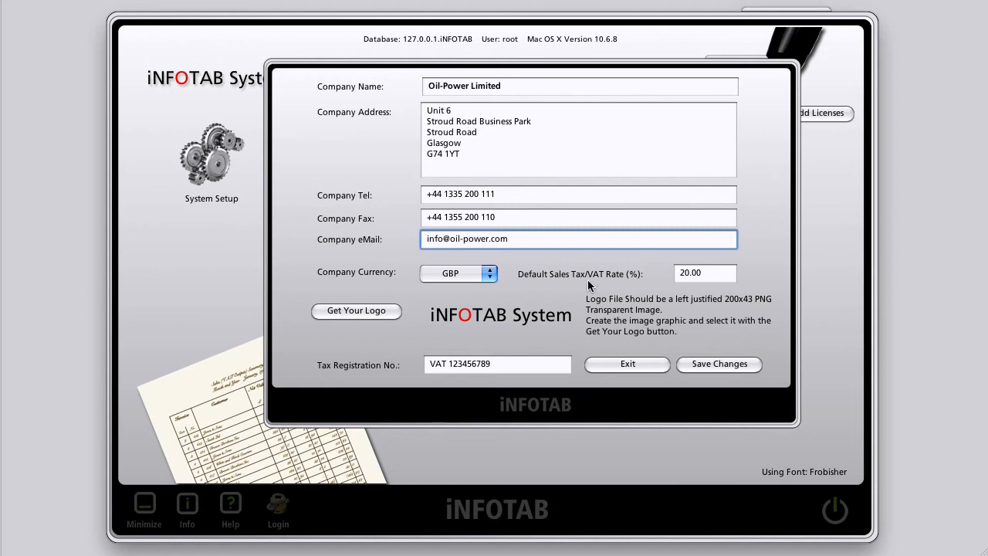
mouse_move(679, 272)
key("Tab")
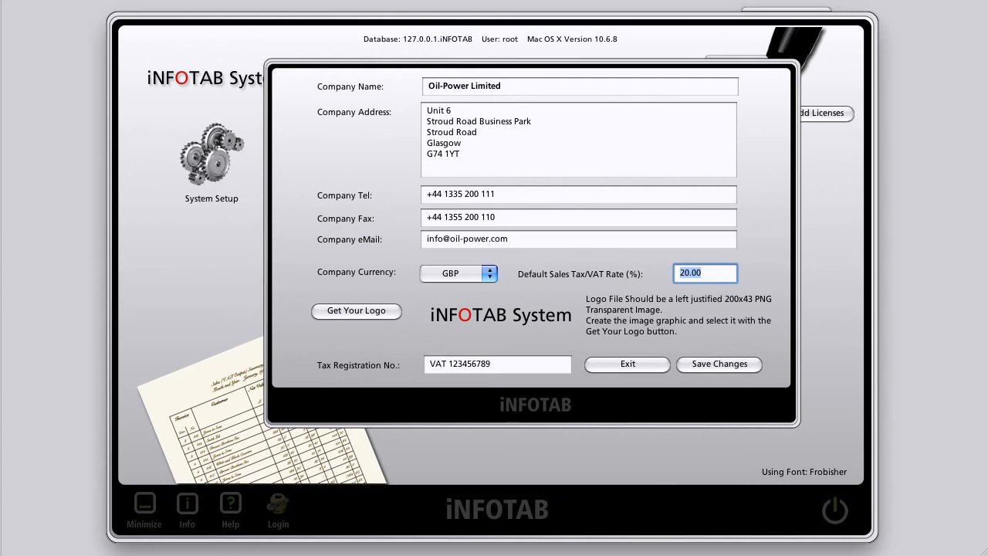
mouse_move(497, 313)
mouse_move(457, 307)
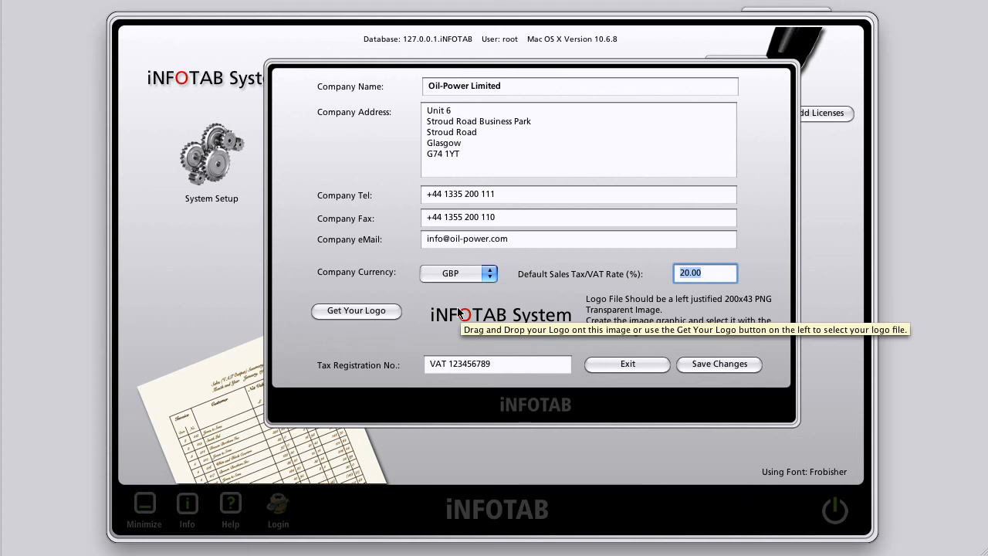
Step: Load the Oil-Power 200x43 PNG from the Desktop as the company logo
left_click(353, 310)
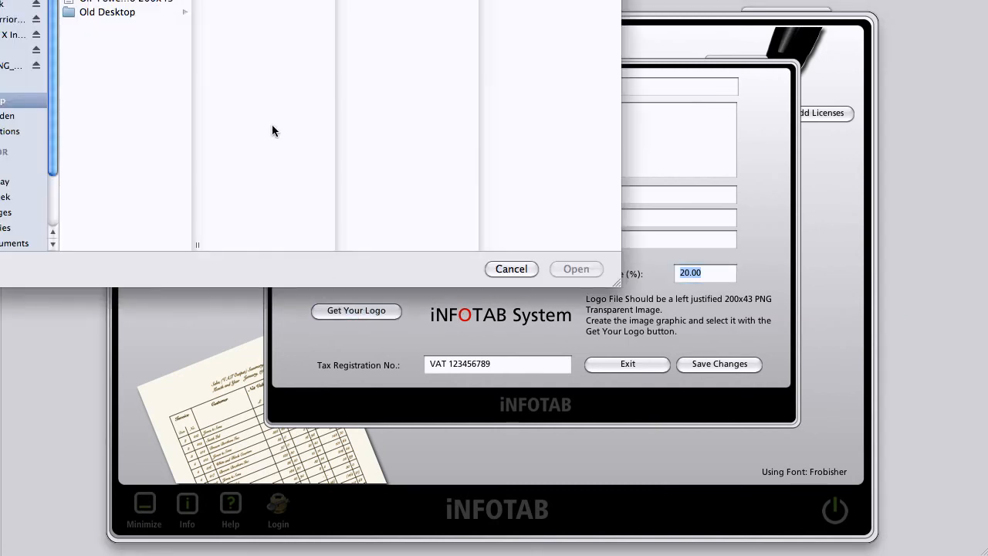
left_click_drag(320, 0, 521, 58)
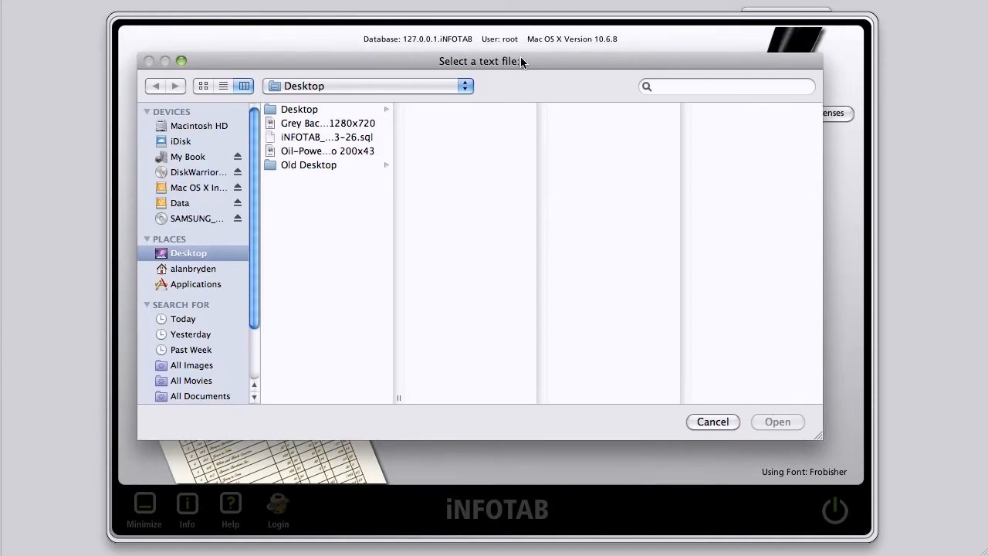
left_click(311, 138)
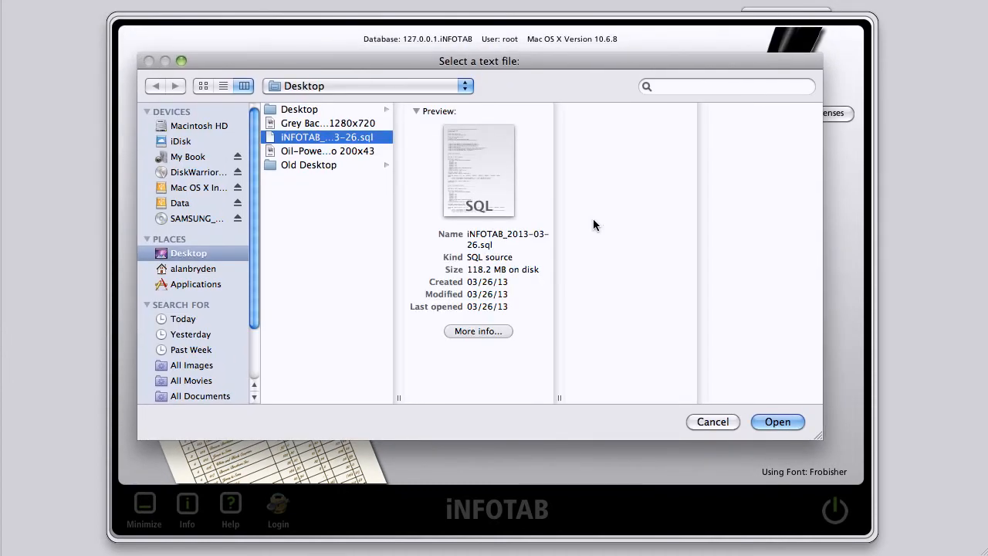
left_click(308, 151)
left_click(774, 421)
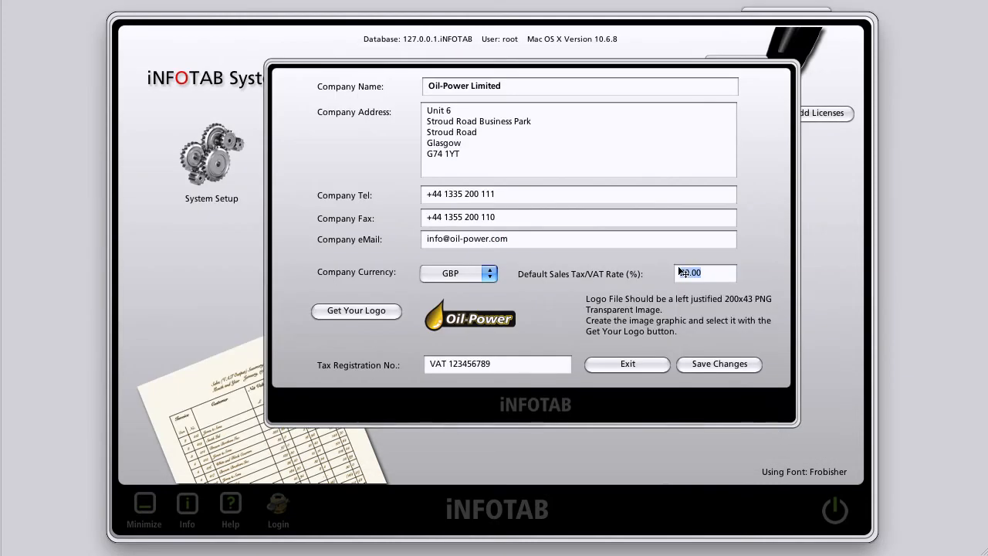
mouse_move(681, 271)
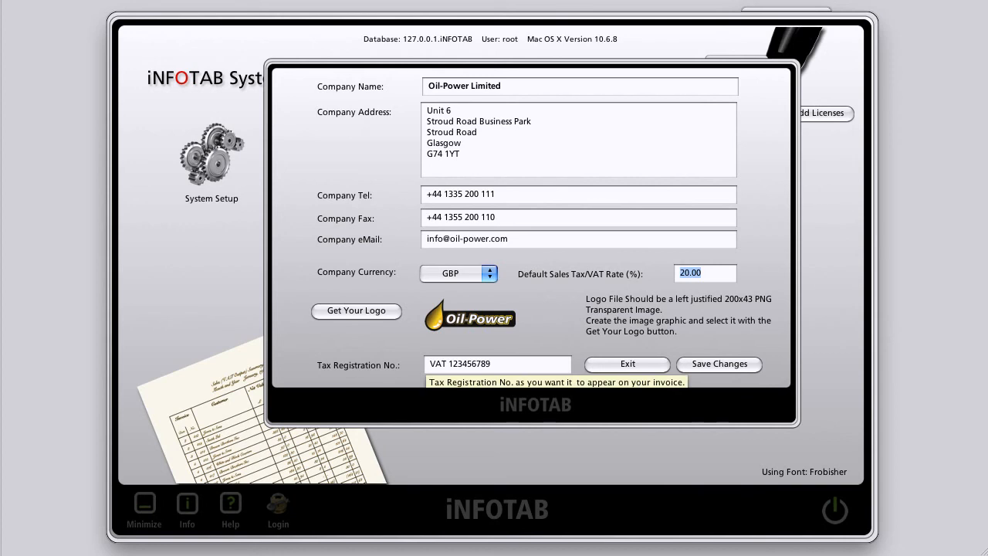
Step: Save the company details, then open the Locations list of cities for editing
left_click(696, 364)
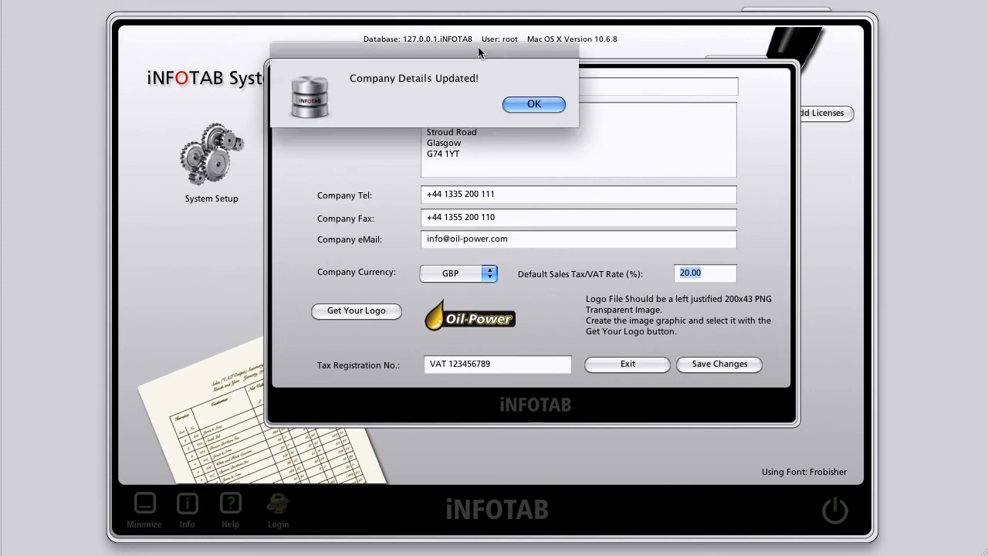
left_click(608, 178)
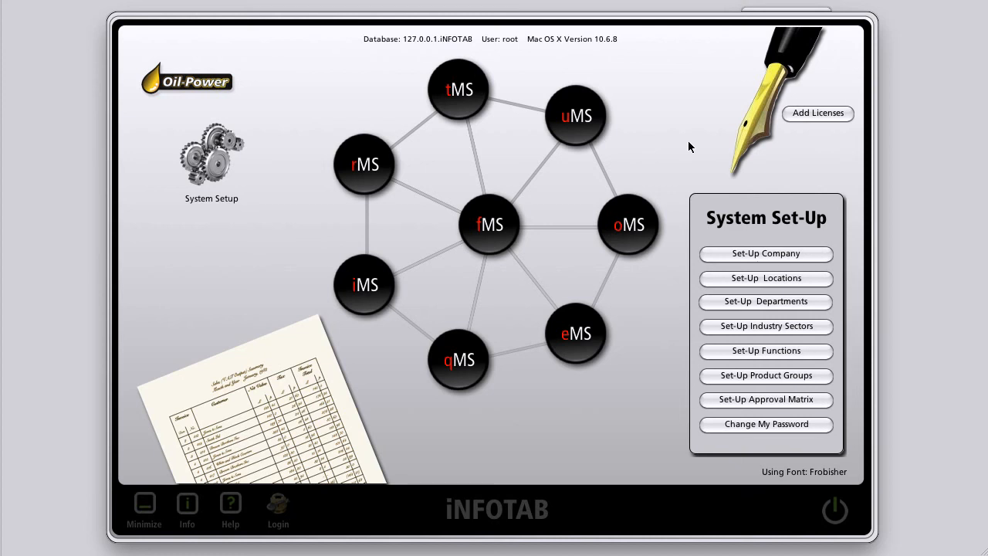
left_click(771, 278)
left_click(433, 118)
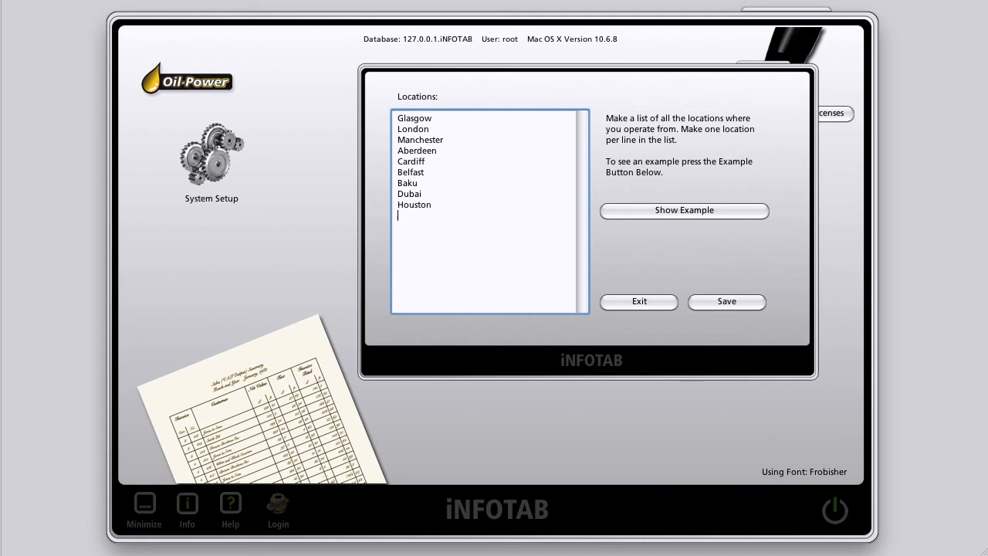
Step: Add Doha after Houston in the Locations list and save it
type("Doha")
left_click(718, 299)
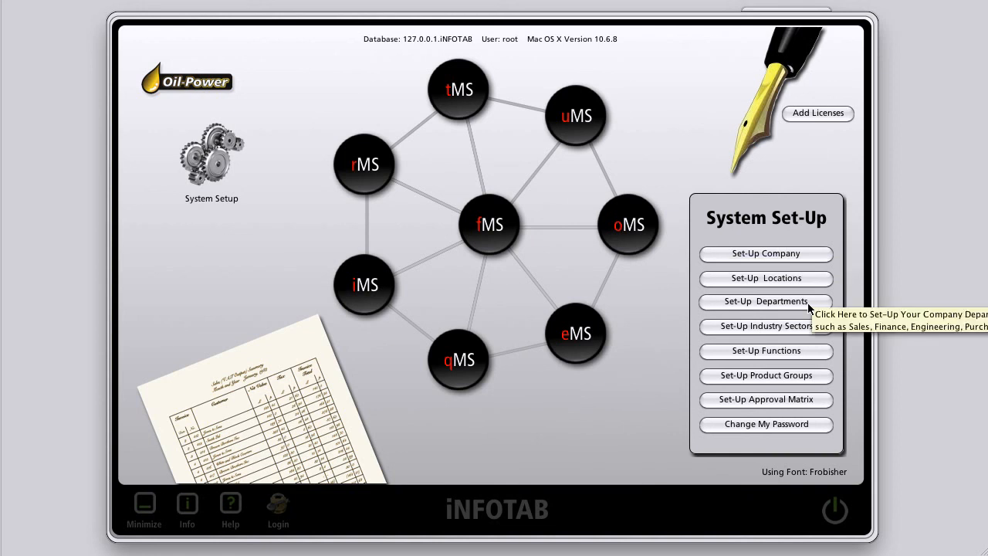
Step: Save the departments list: Admin, Finance, Operations, Purchasing, Sales, Stores and HR
left_click(775, 303)
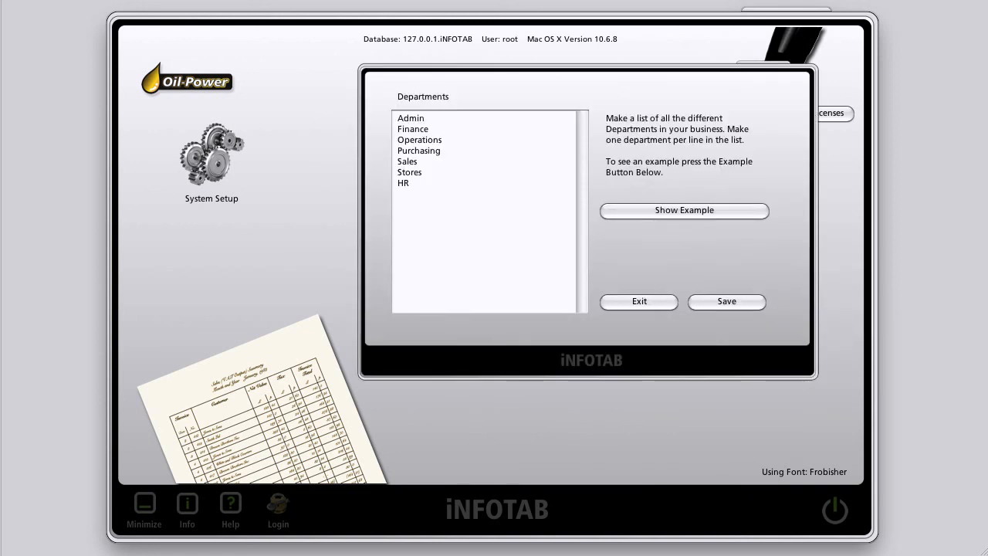
left_click(426, 118)
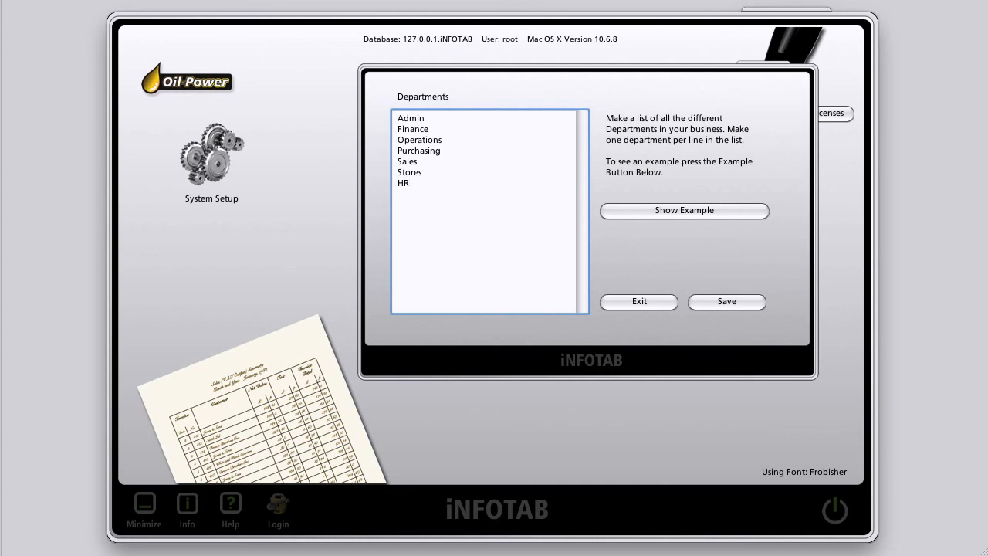
left_click(712, 301)
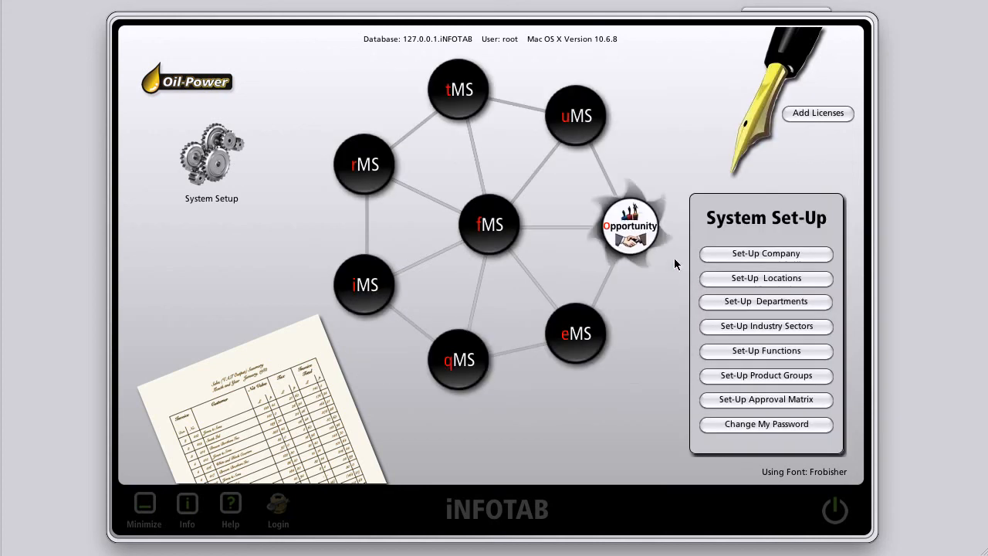
Step: Save the industry sectors Oil & Gas, Marine, Offshore and Petrochemical
left_click(765, 324)
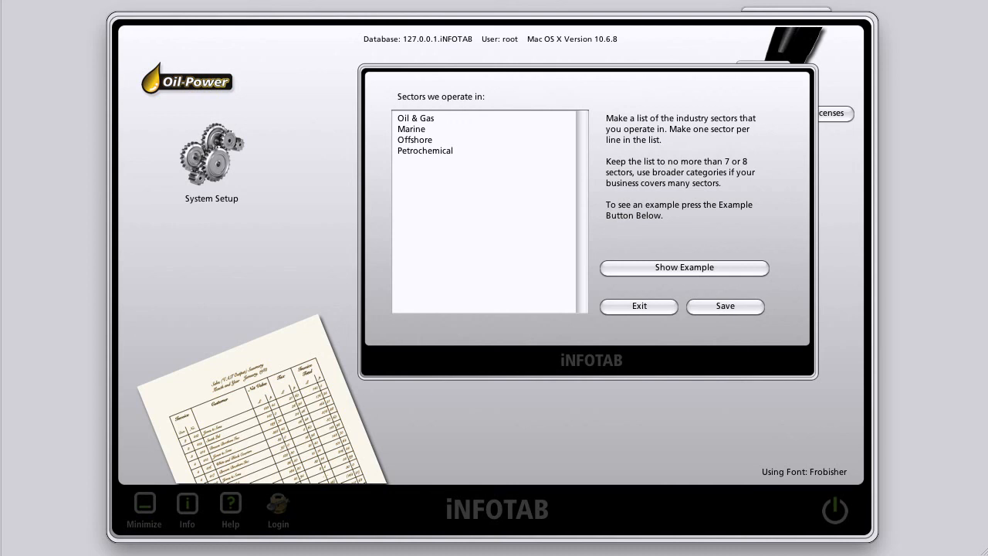
left_click(705, 305)
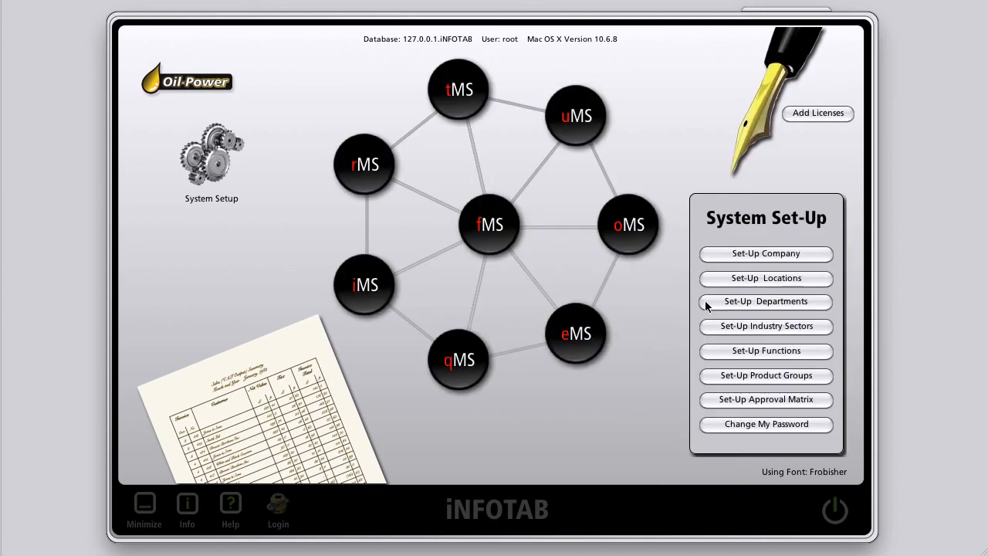
Step: Preview the example, then save the sales functions Design, Service, Trading and Rental
left_click(757, 349)
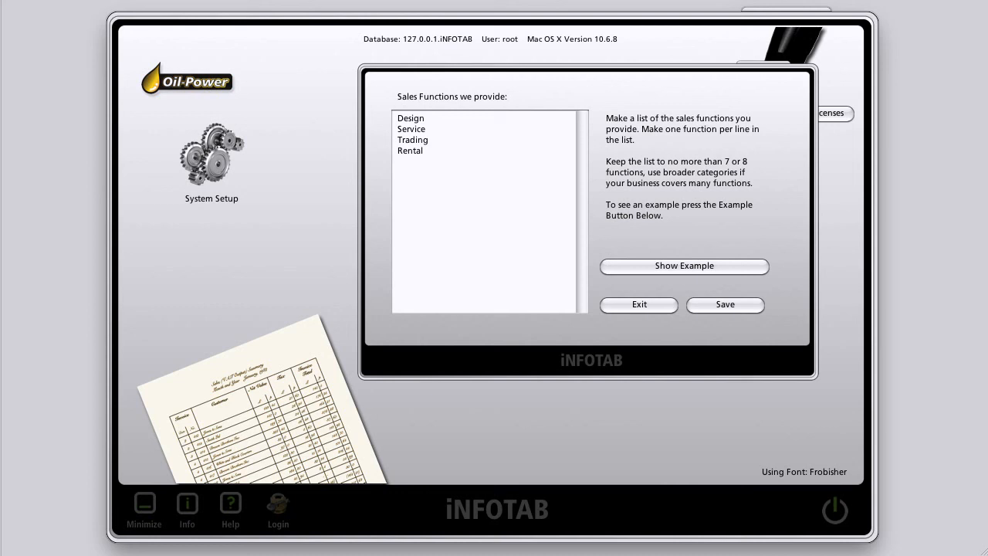
left_click(697, 264)
left_click(698, 265)
left_click(424, 151)
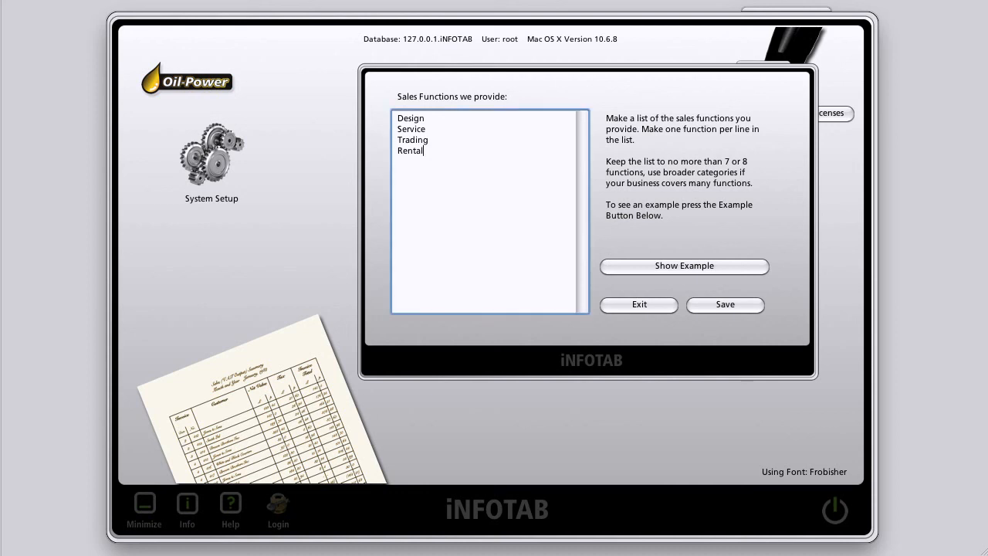
left_click(719, 304)
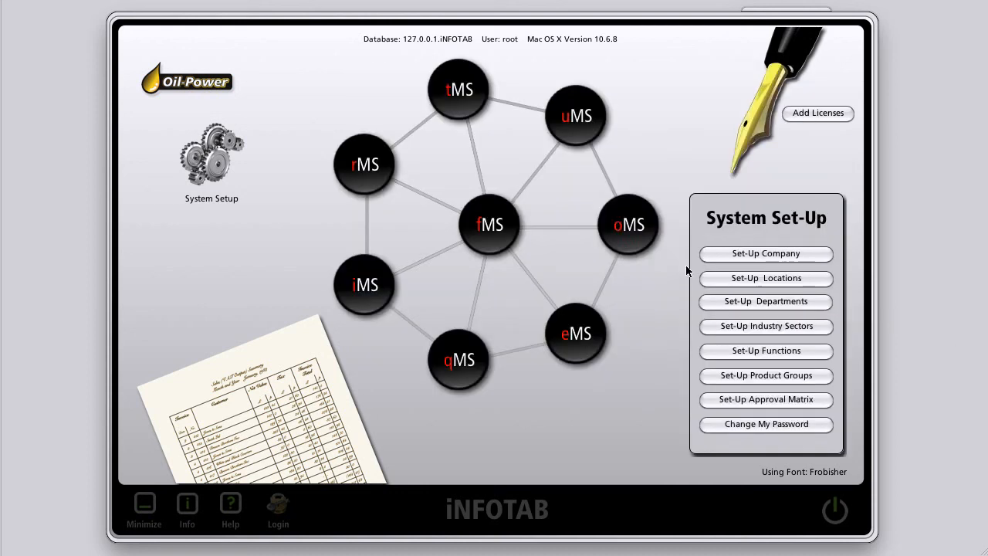
Step: Save the six product groups, Hydraulic Service through Filtration Design
left_click(766, 375)
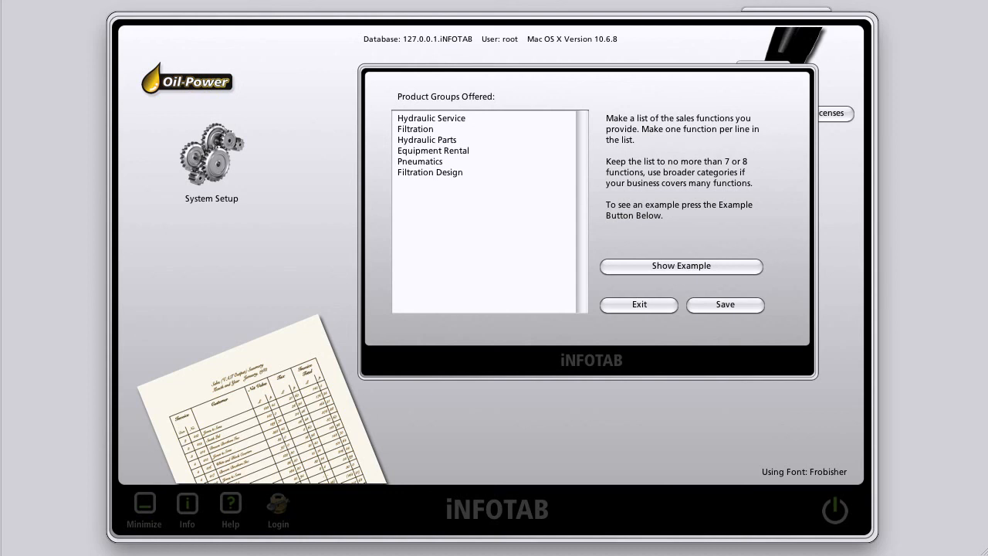
left_click(728, 303)
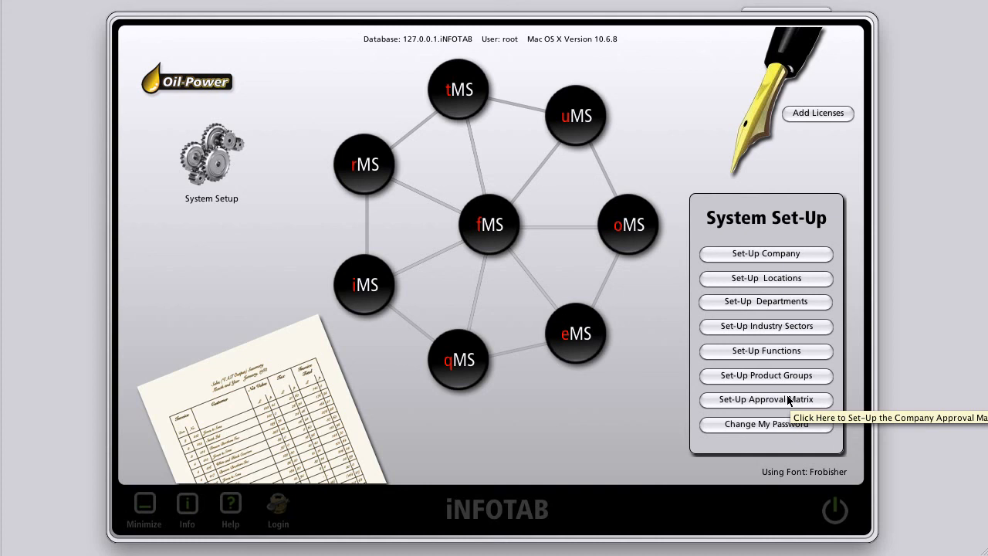
Step: Open the approval matrix and select the PR - Purchase Requisition document after checking MR
left_click(787, 399)
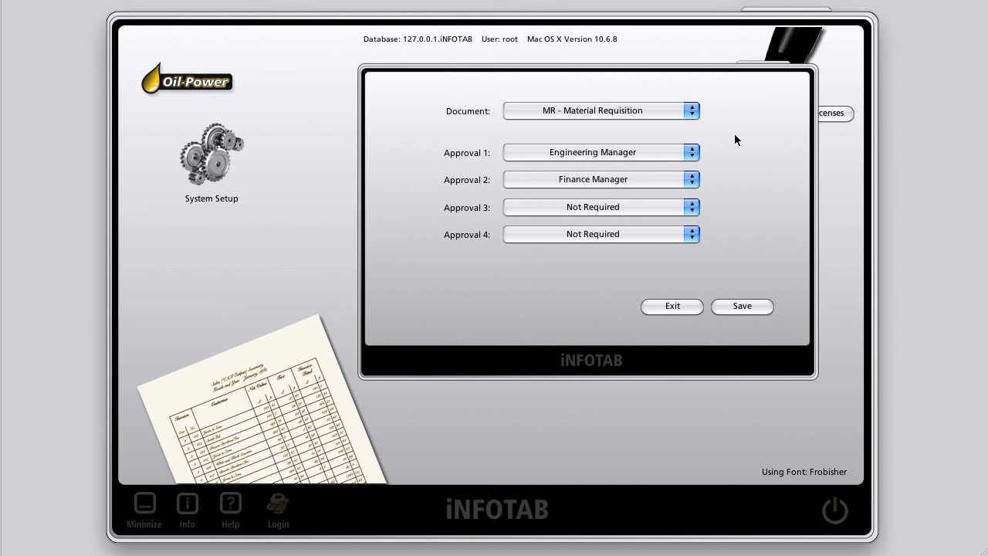
left_click(691, 112)
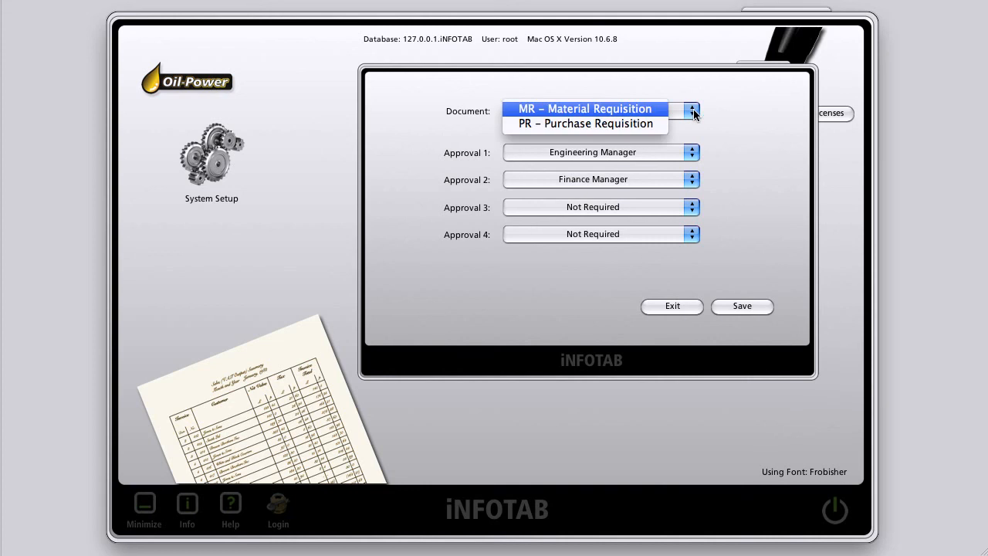
left_click(641, 112)
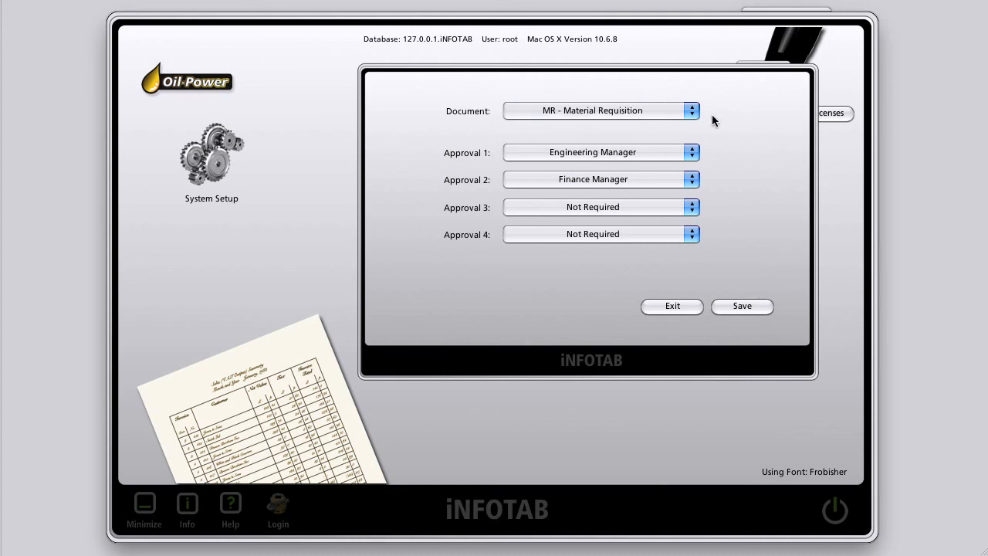
left_click(693, 111)
left_click(655, 123)
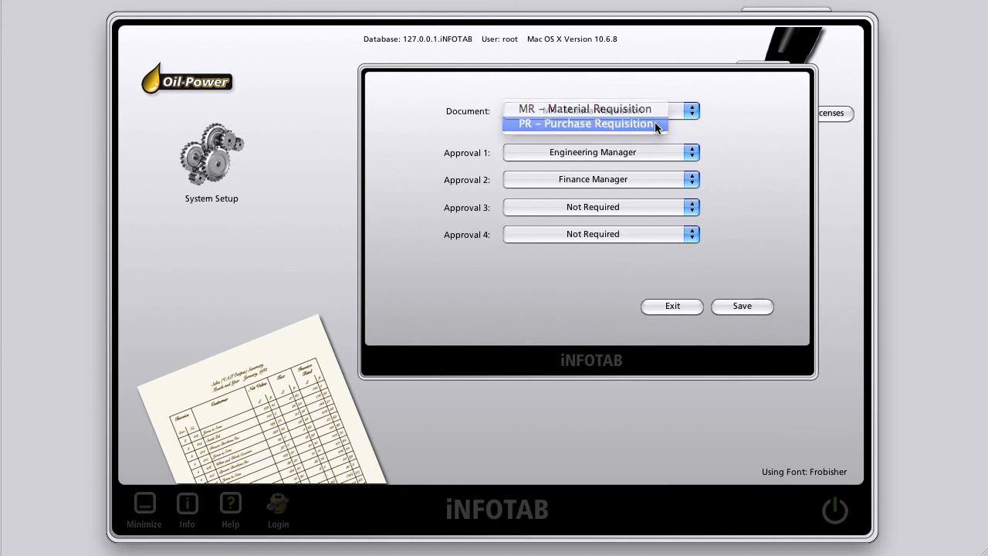
left_click(693, 111)
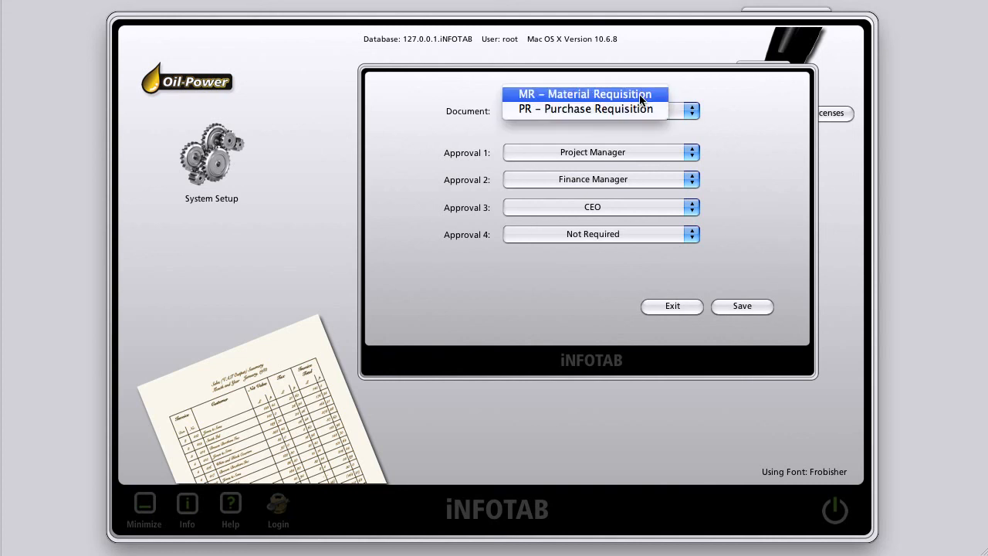
left_click(592, 94)
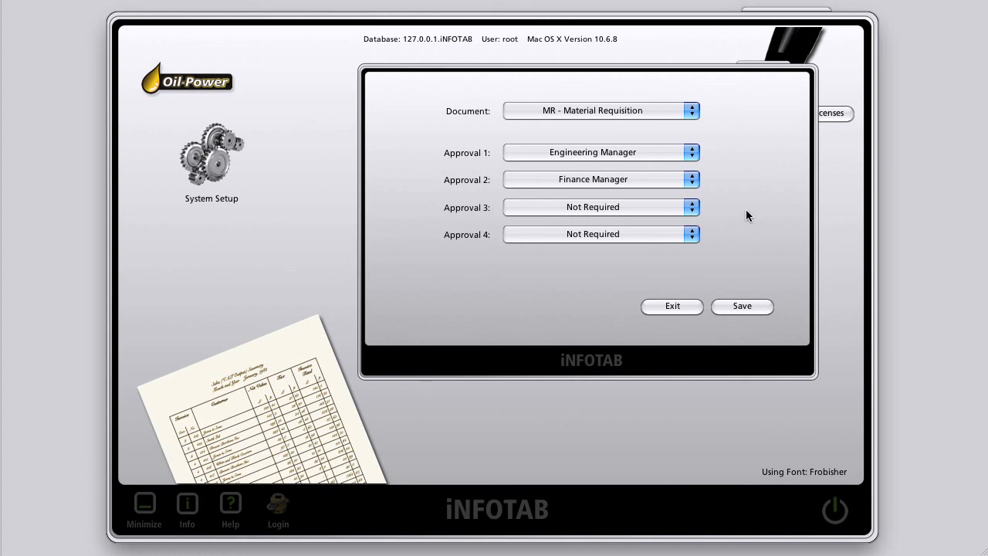
left_click(691, 113)
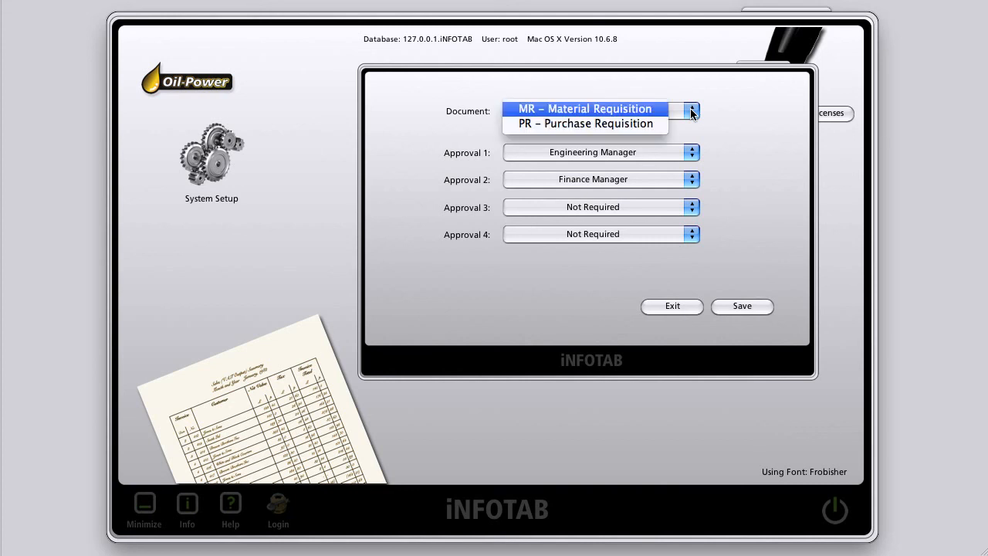
left_click(630, 124)
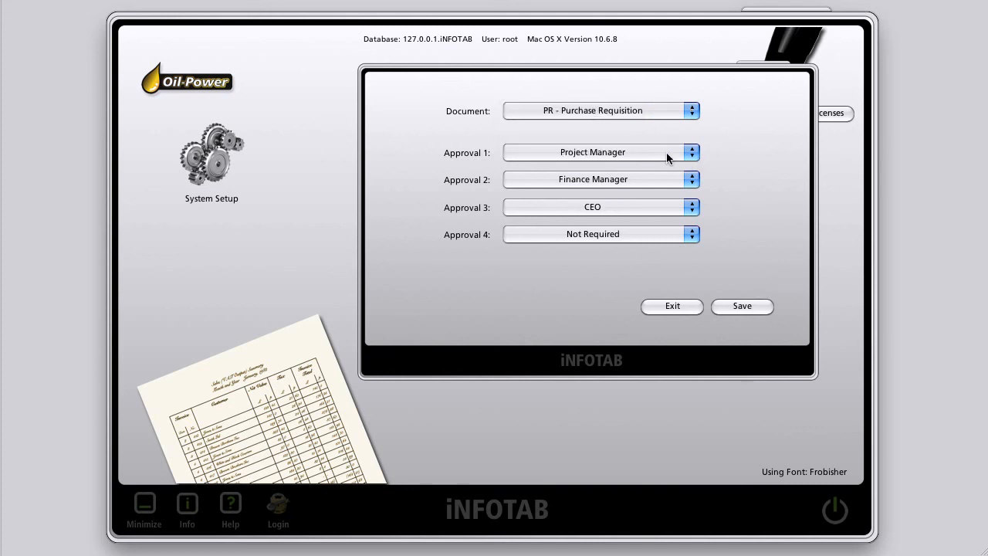
Step: Set Approval 3 to Not Required and save the Purchase Requisition approvals
left_click(692, 207)
left_click(638, 206)
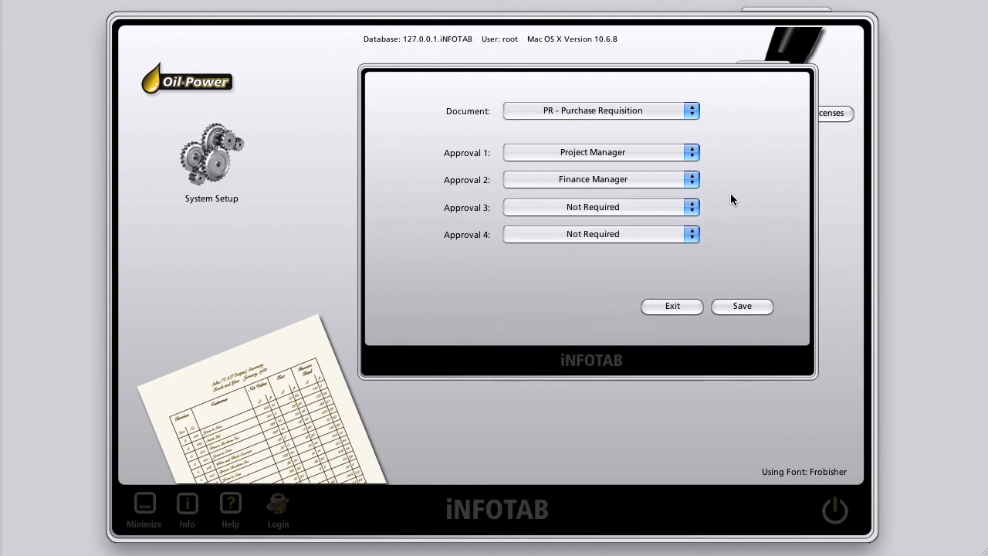
left_click(742, 306)
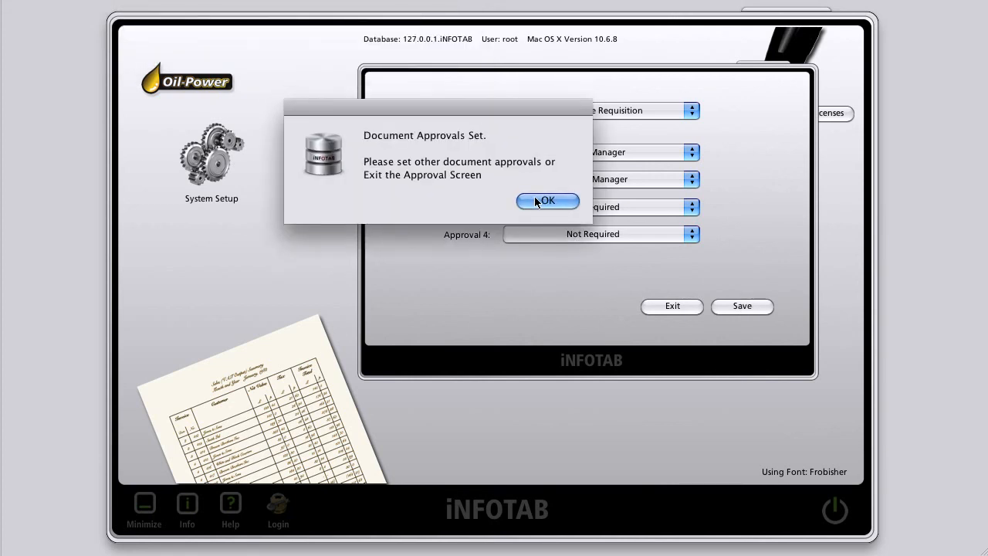
left_click(536, 197)
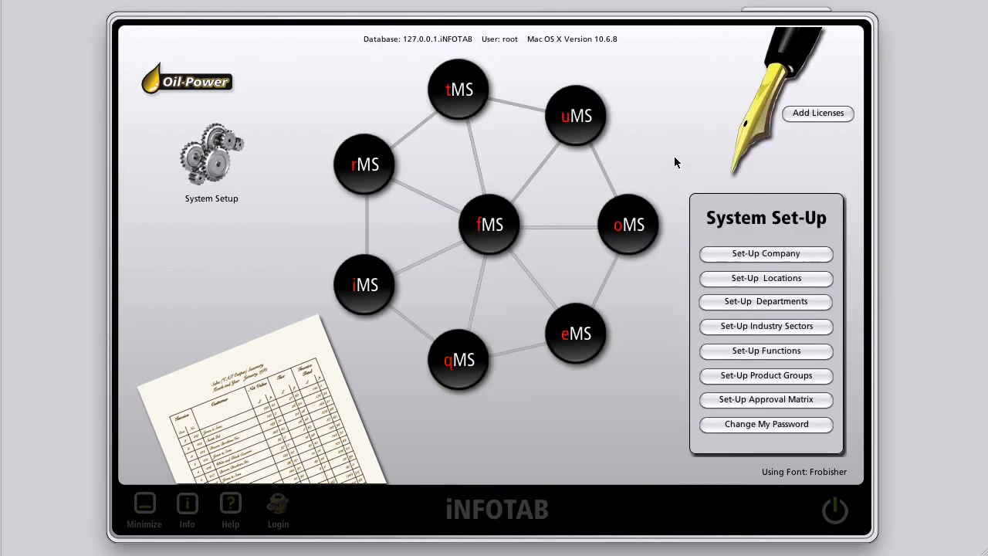